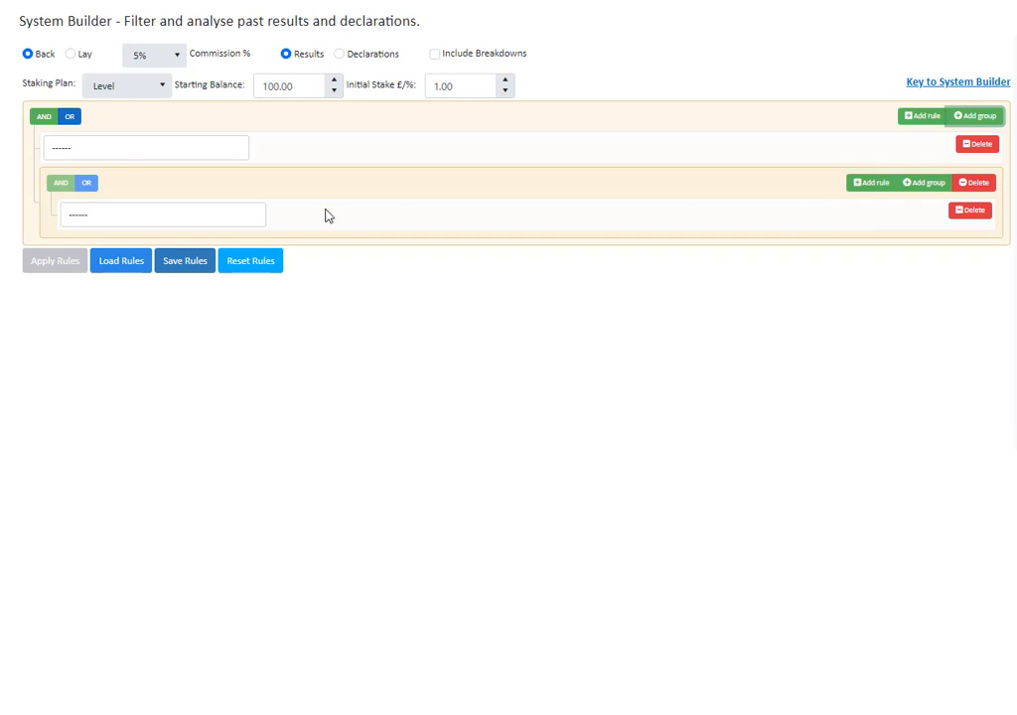
# - Delete the empty nested group and set the remaining rule to Race Date equal 2022-07-23
pyautogui.click(975, 184)
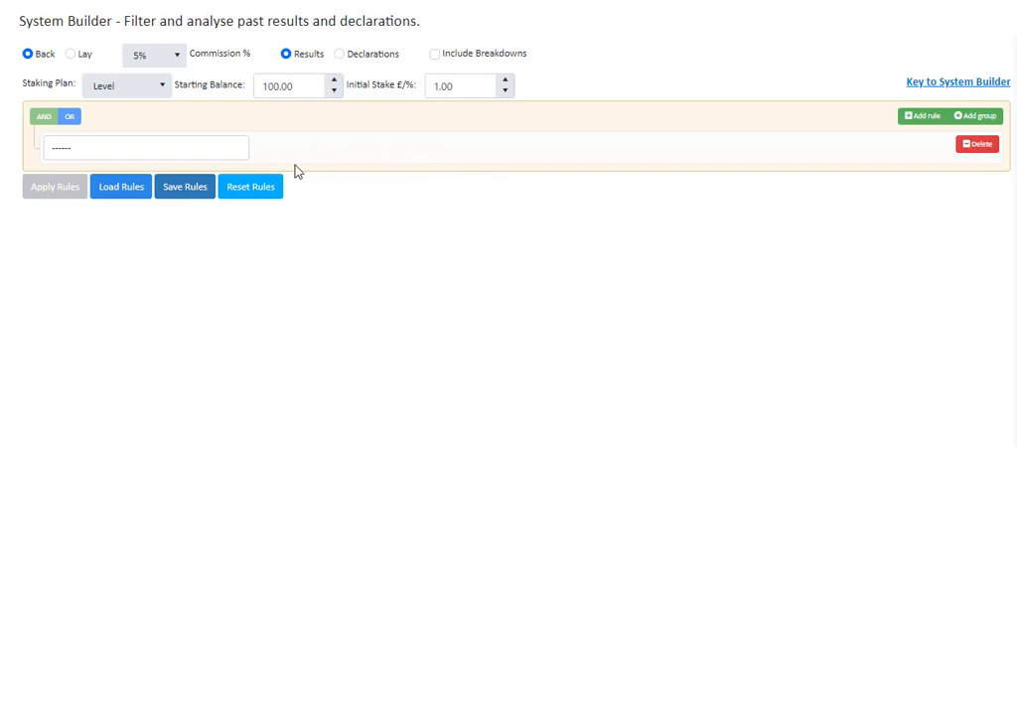
pyautogui.click(239, 154)
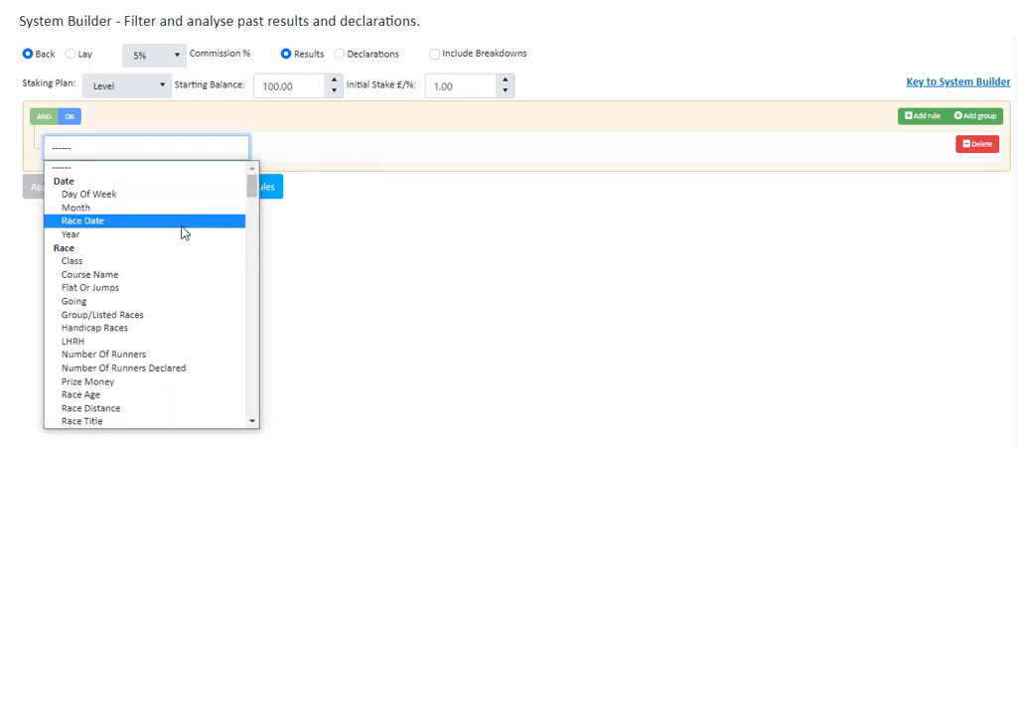
pyautogui.click(182, 225)
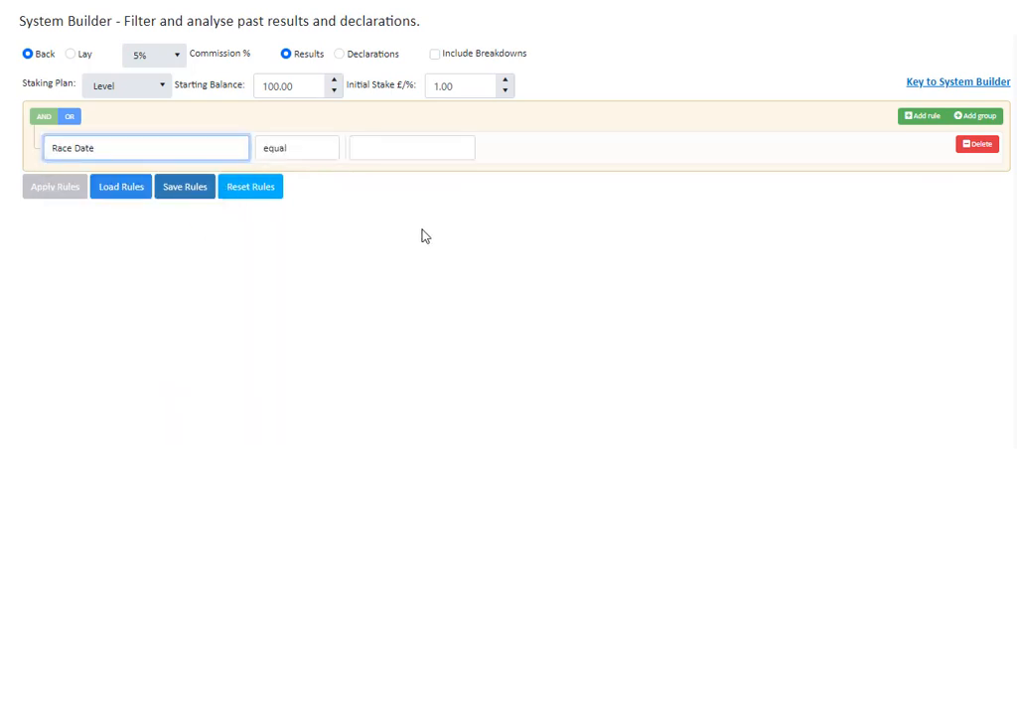
pyautogui.click(309, 153)
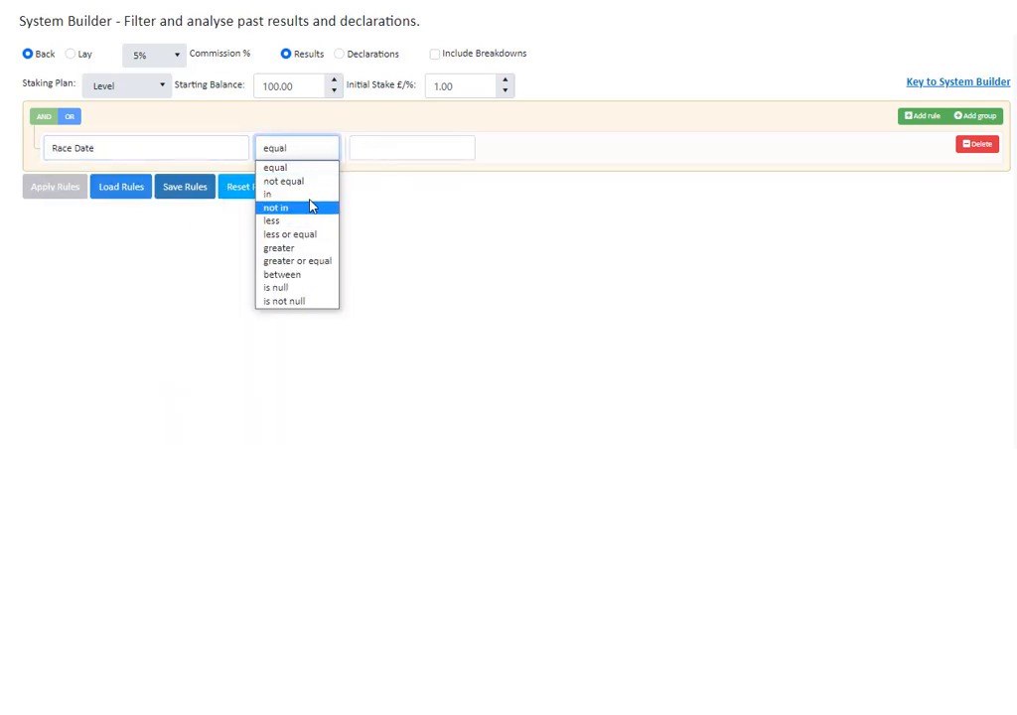
pyautogui.click(309, 169)
pyautogui.click(413, 152)
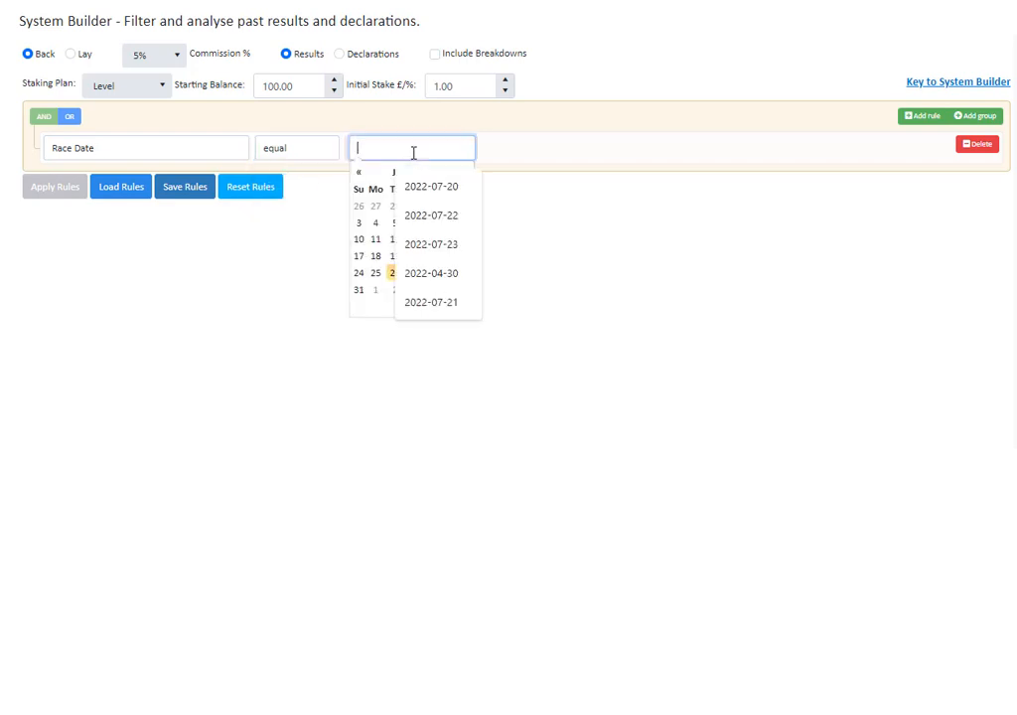
pyautogui.click(457, 246)
pyautogui.click(486, 275)
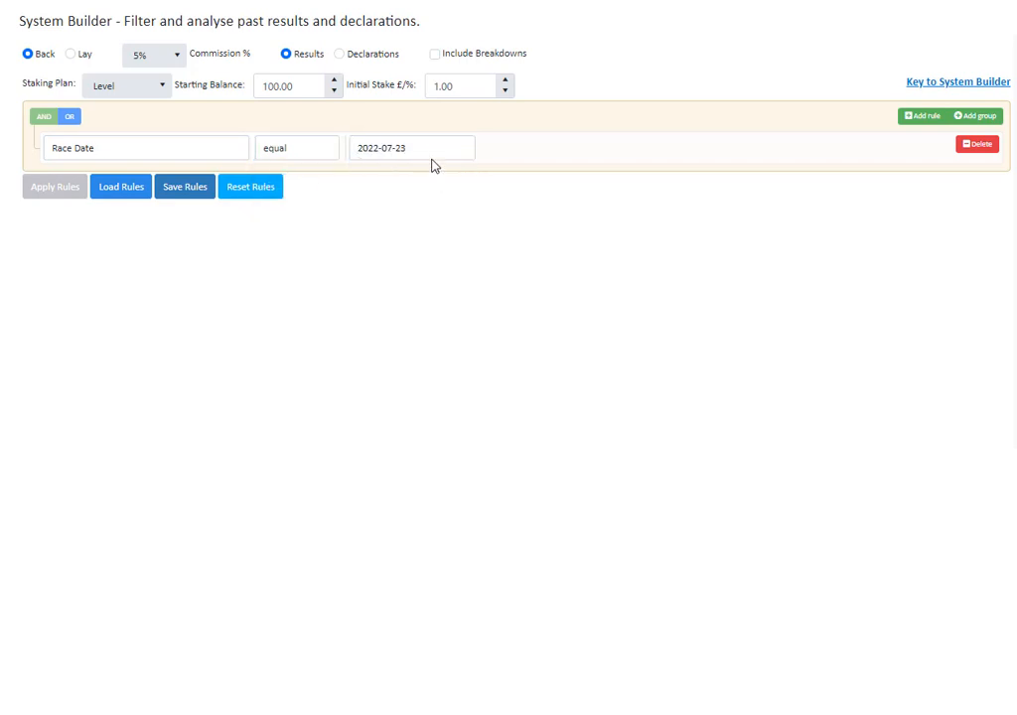
pyautogui.click(978, 116)
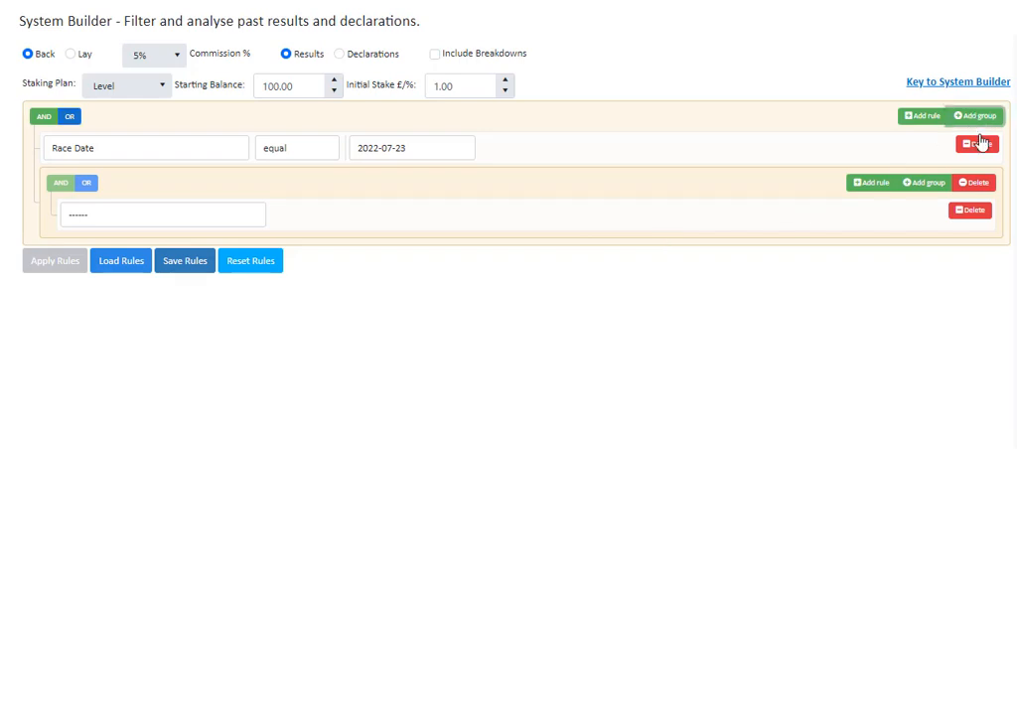
pyautogui.click(239, 221)
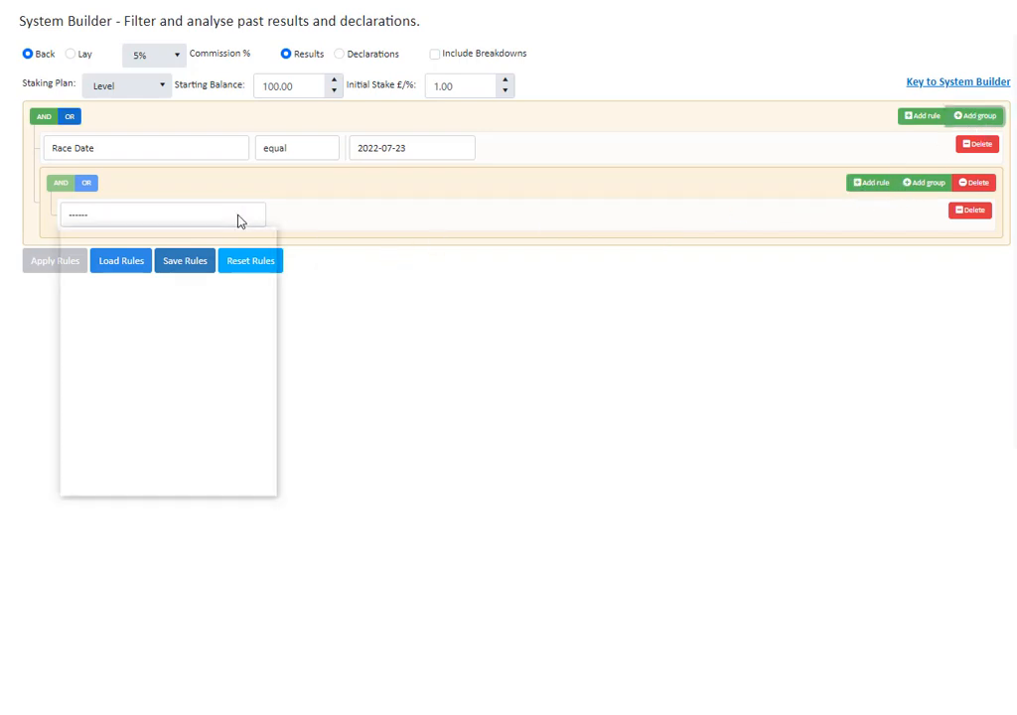
pyautogui.moveTo(266, 253); pyautogui.dragTo(272, 302)
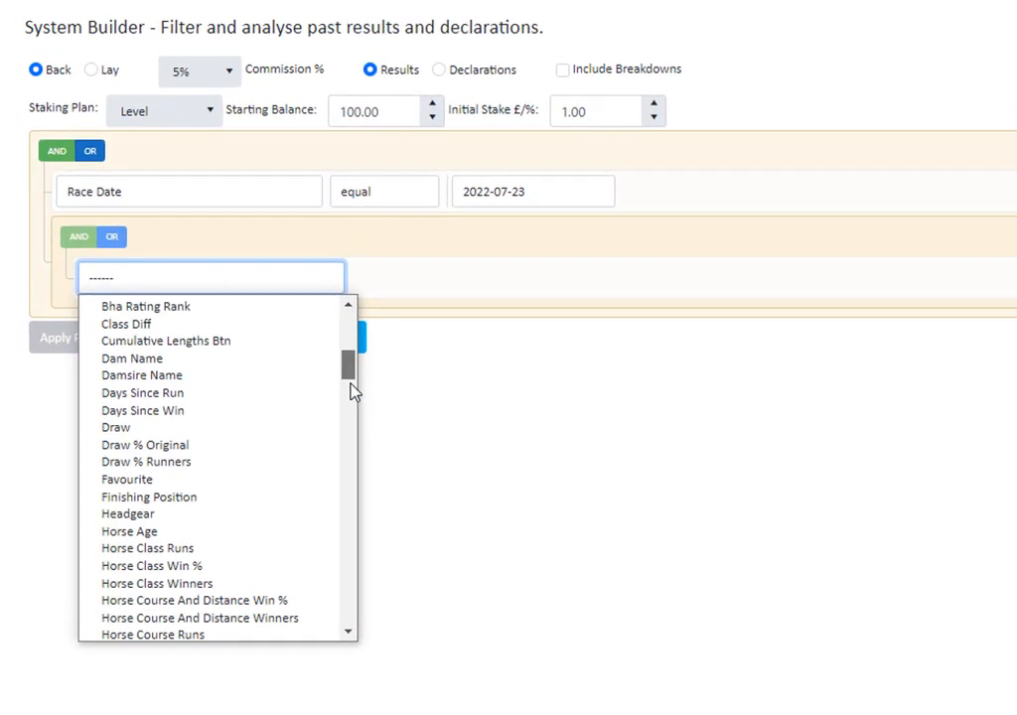
pyautogui.moveTo(350, 384); pyautogui.dragTo(347, 564)
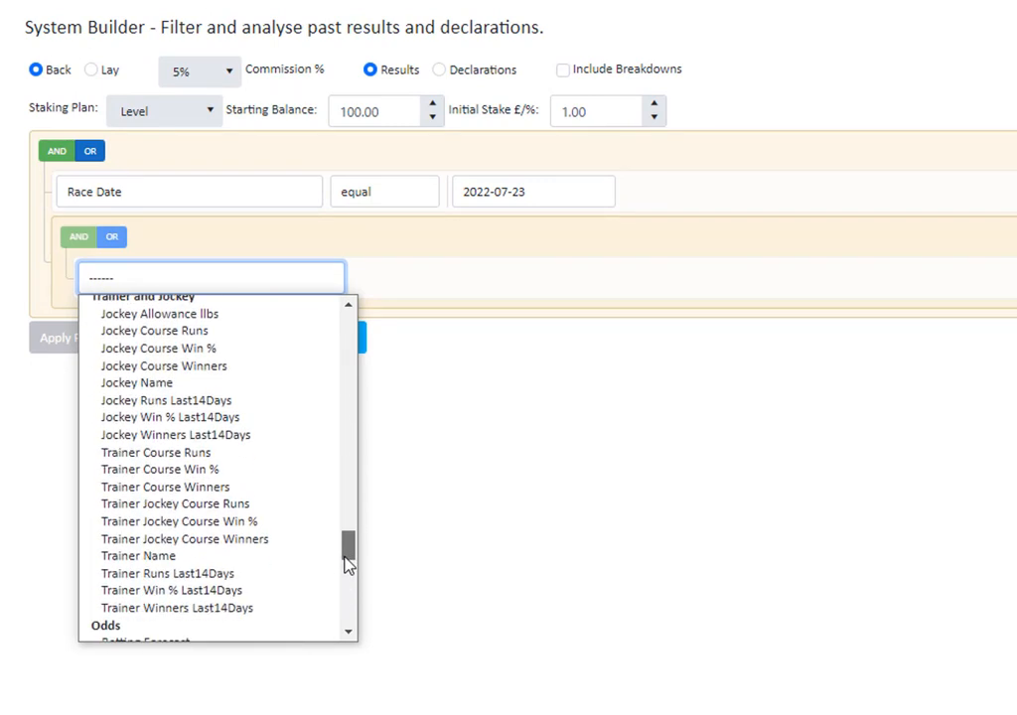
pyautogui.click(256, 556)
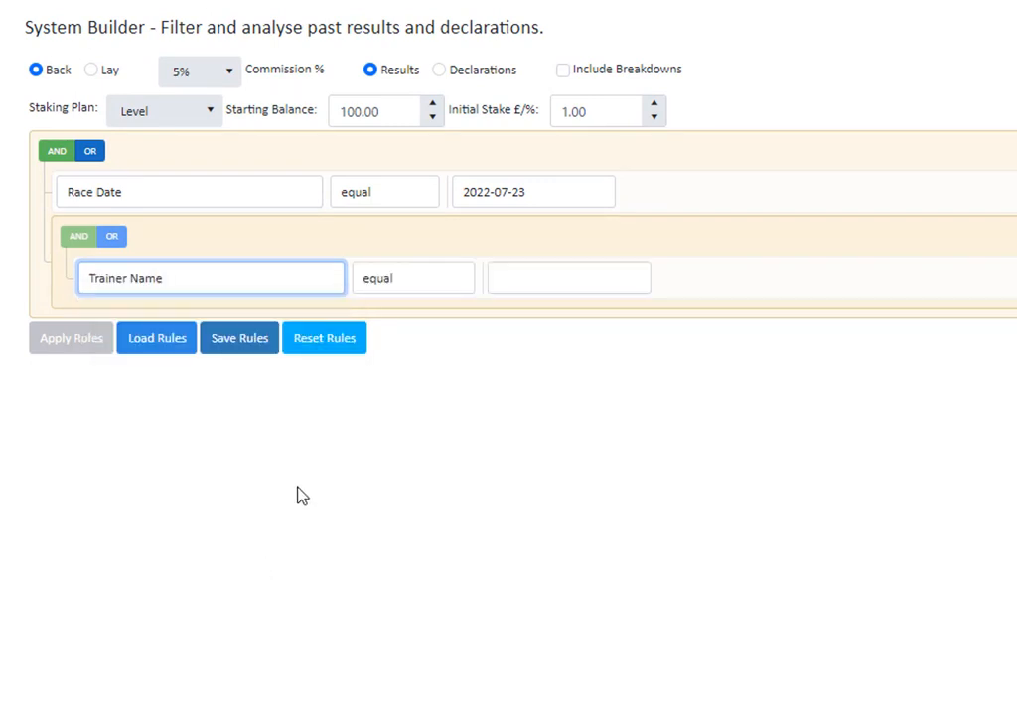
pyautogui.click(424, 283)
pyautogui.click(423, 303)
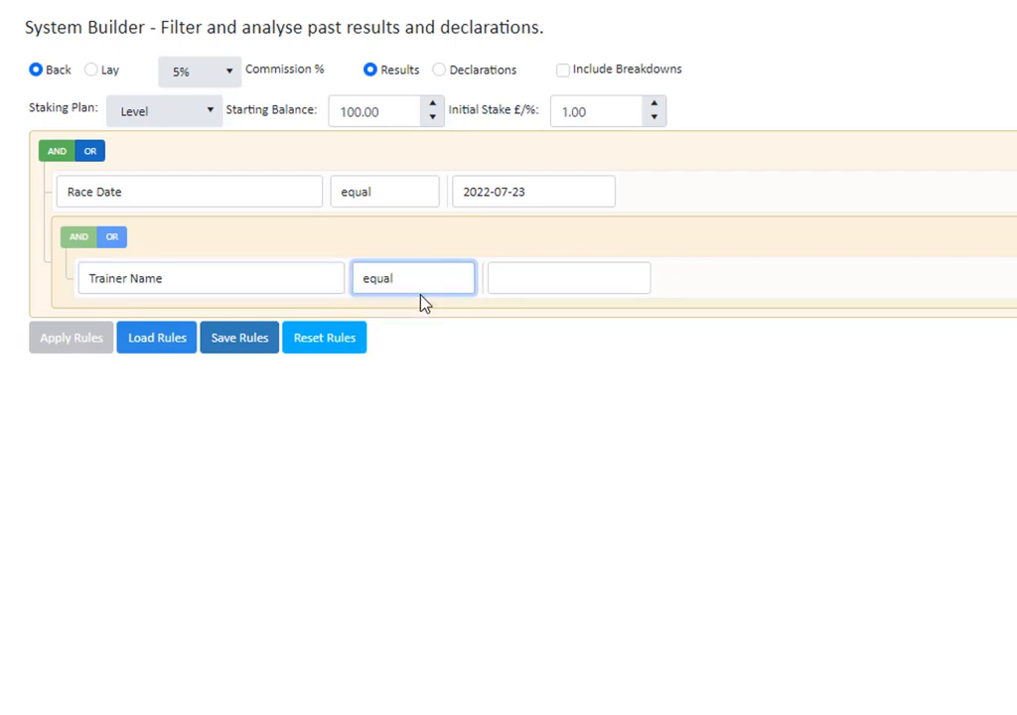
pyautogui.press('Tab')
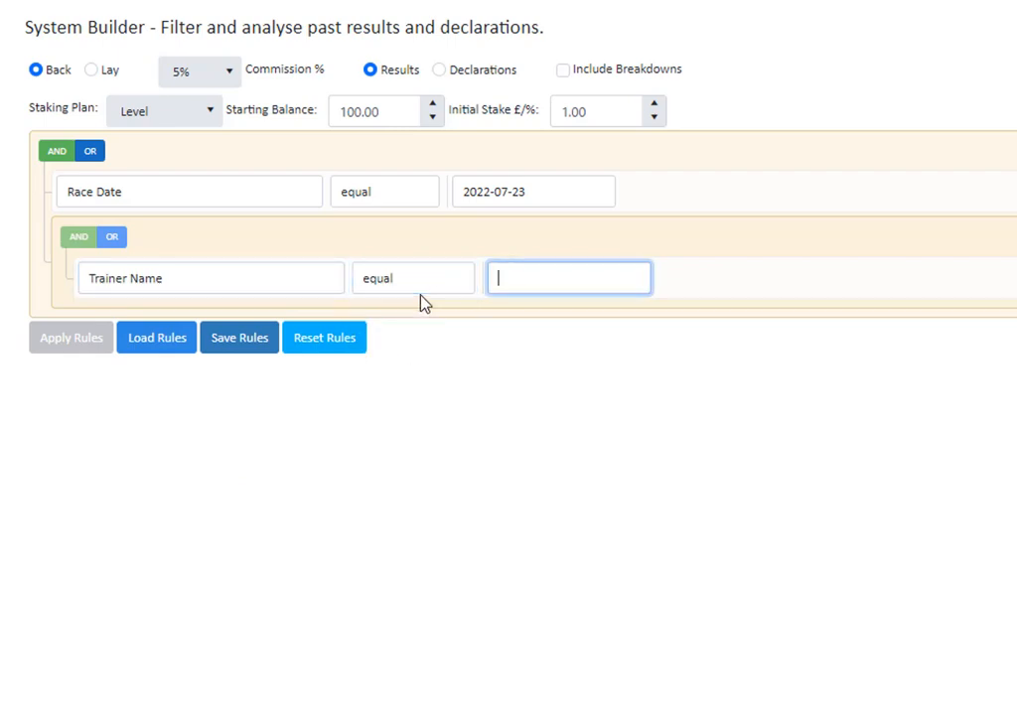
pyautogui.write('Michael Dodds')
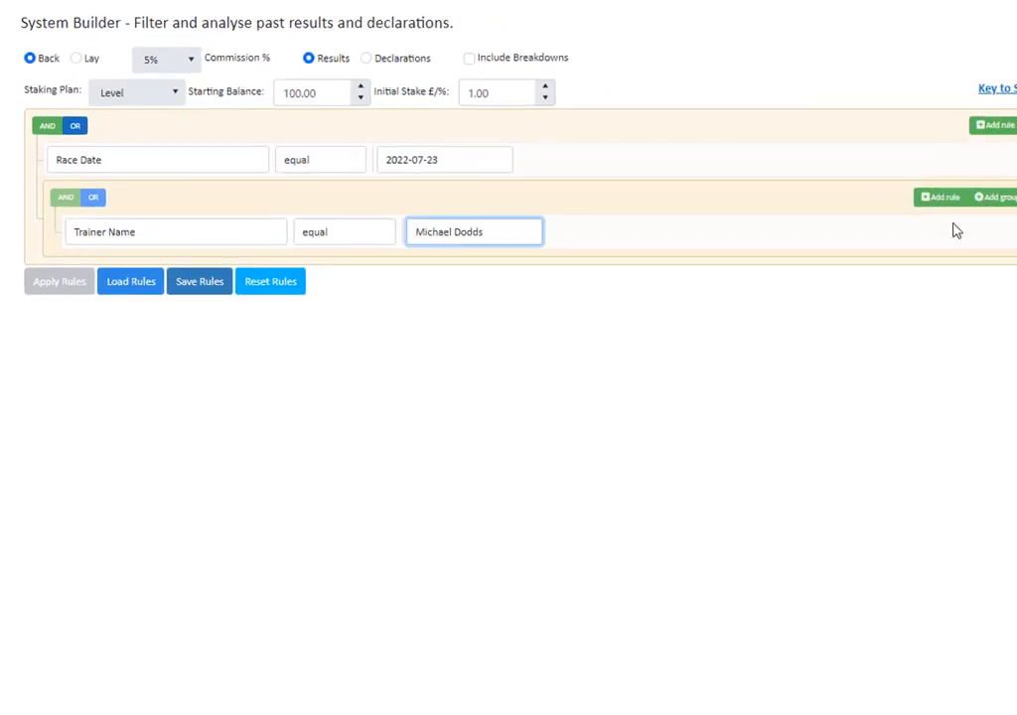
# - Add a second rule to the nested group for Trainer Name equal Paul Midgley
pyautogui.click(870, 193)
pyautogui.click(231, 252)
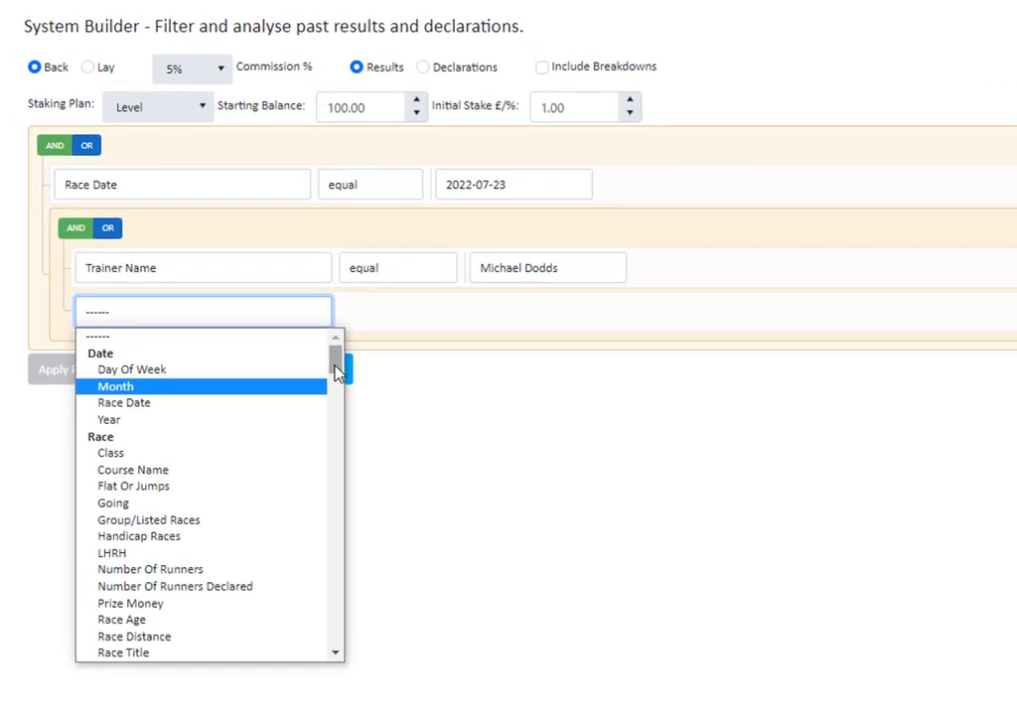
pyautogui.moveTo(336, 367); pyautogui.dragTo(329, 585)
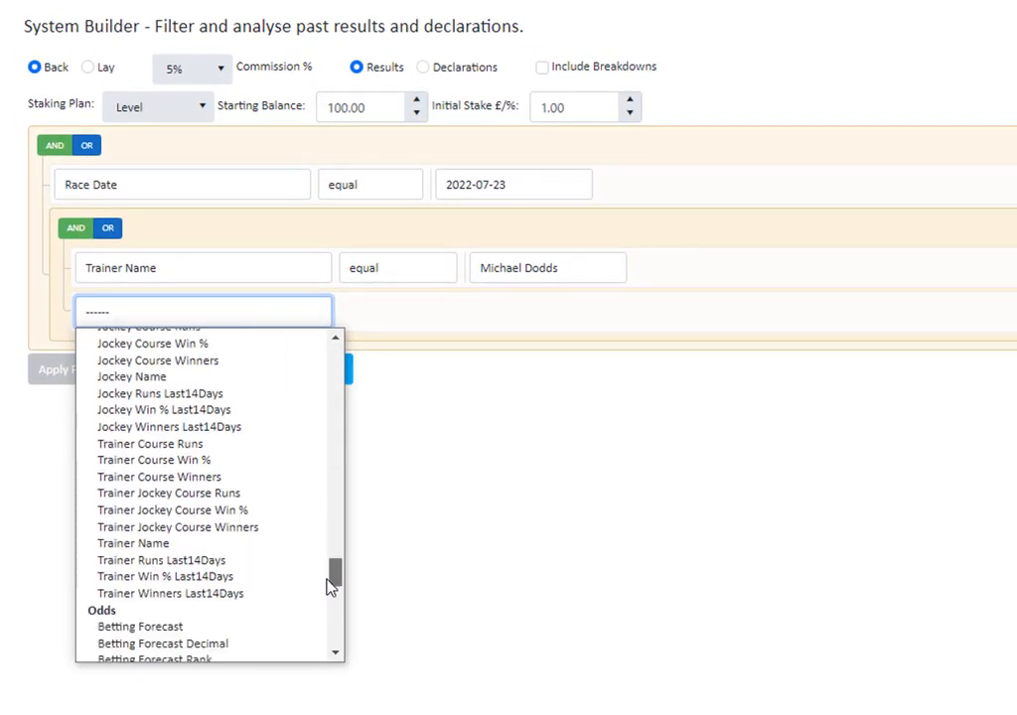
pyautogui.click(262, 551)
pyautogui.click(399, 322)
pyautogui.click(403, 340)
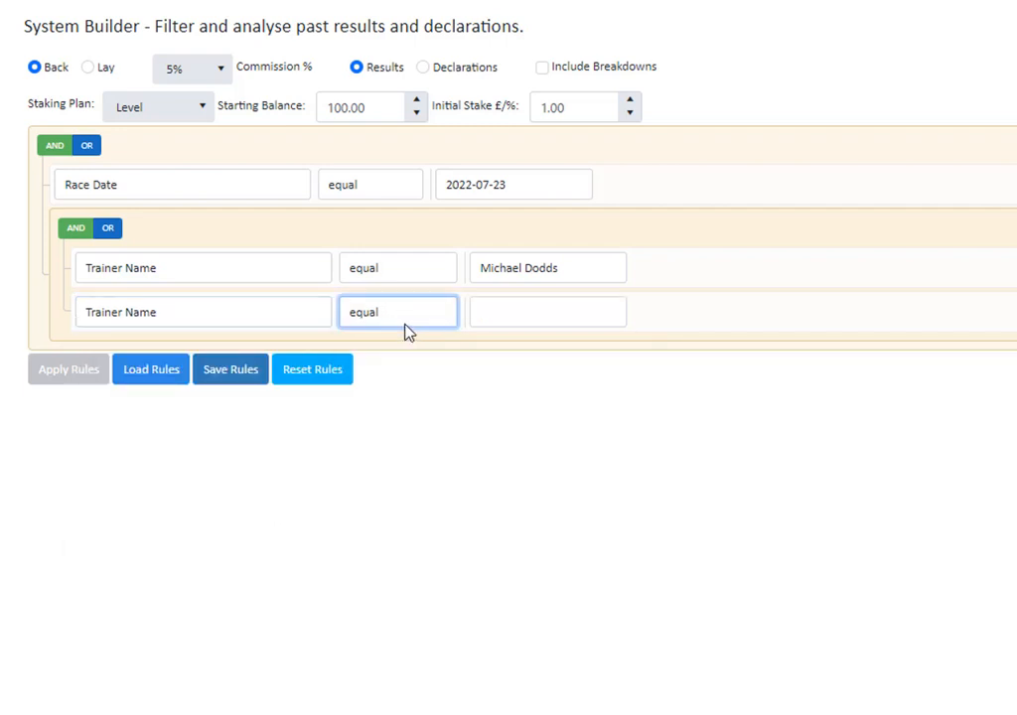
pyautogui.press('Tab')
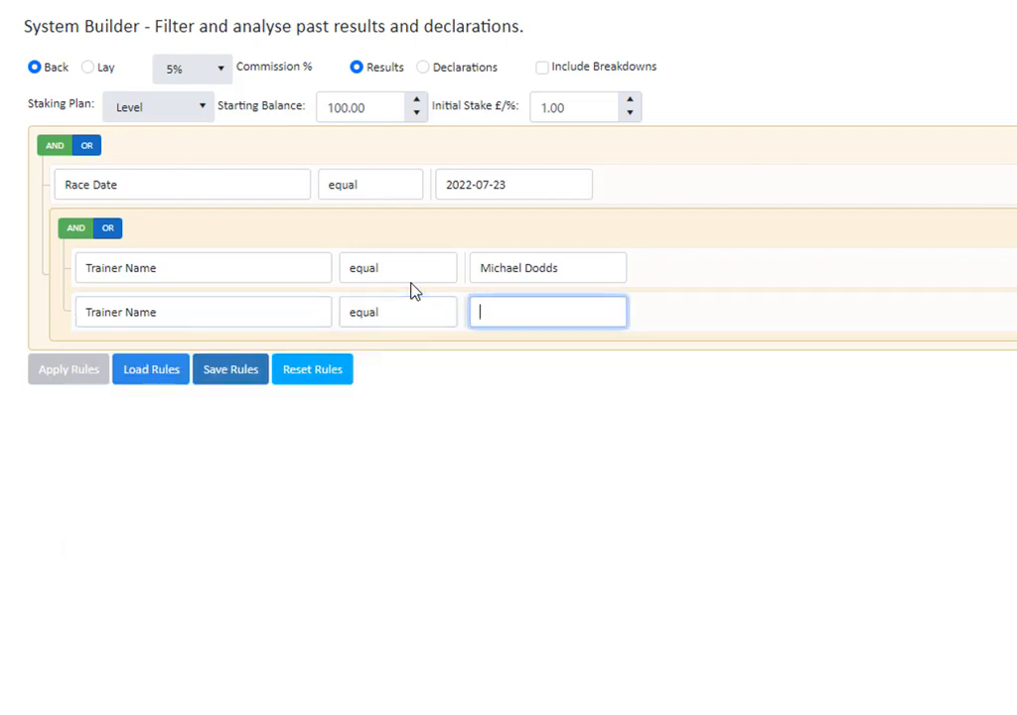
pyautogui.write('Paul mMidgley')
pyautogui.click(1013, 228)
pyautogui.click(1013, 228)
pyautogui.click(1012, 228)
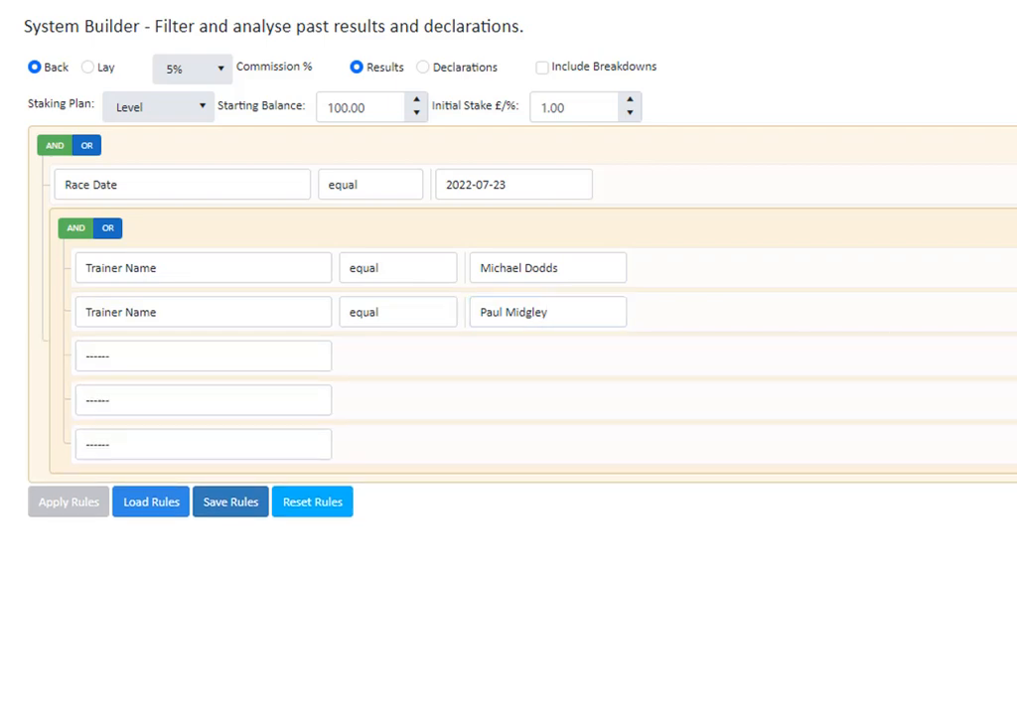
pyautogui.click(1013, 228)
pyautogui.click(1012, 229)
pyautogui.click(1013, 229)
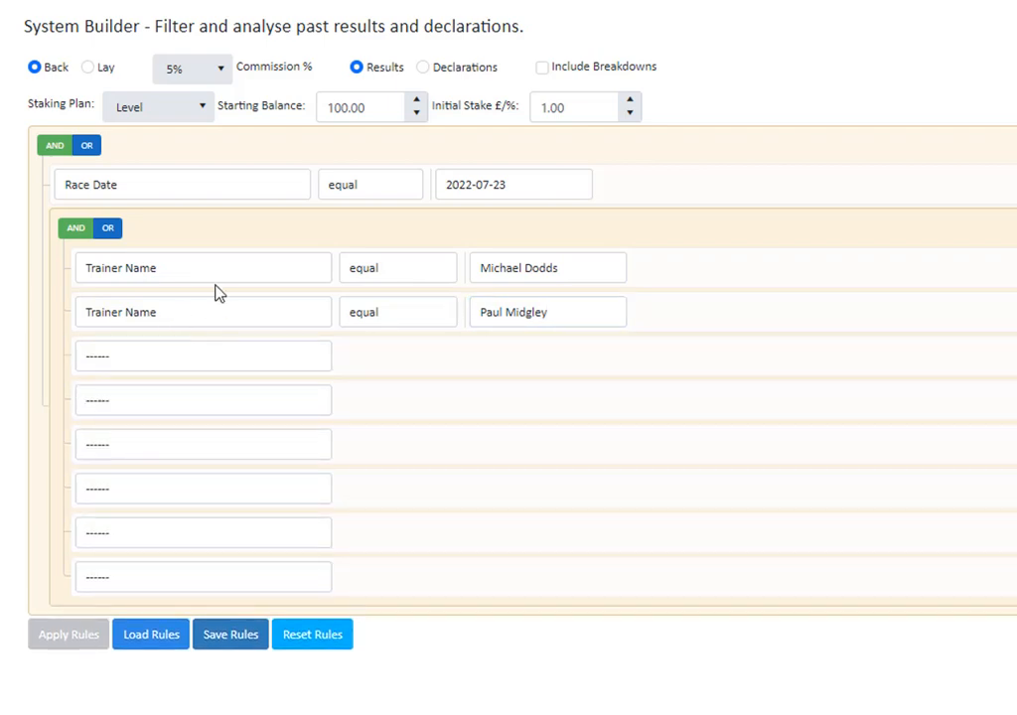
pyautogui.click(219, 366)
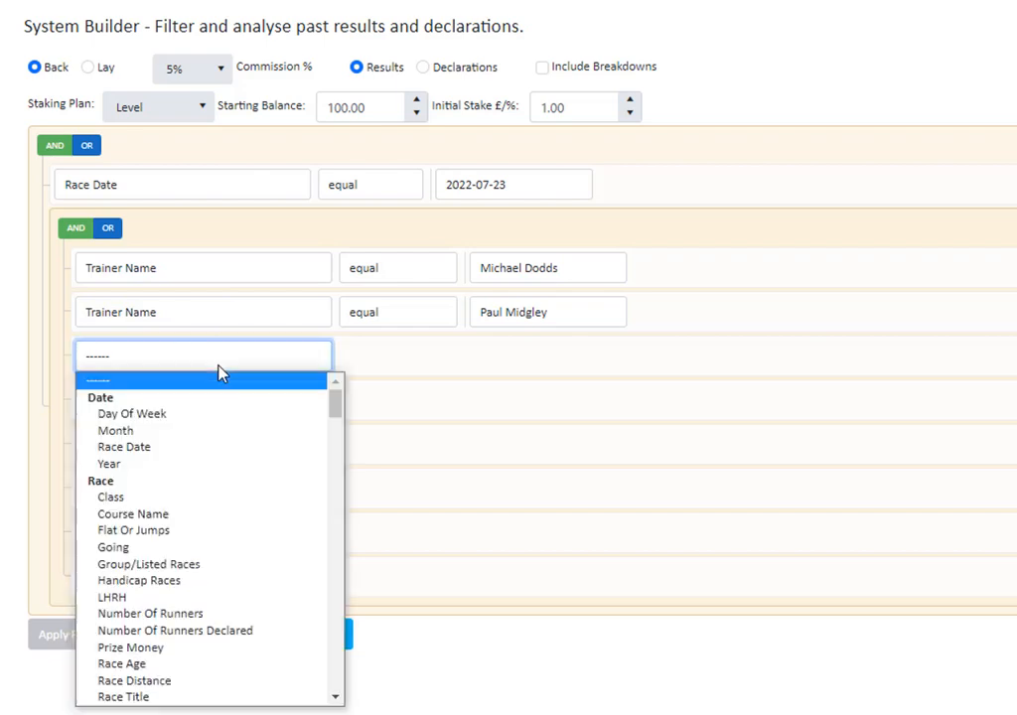
pyautogui.click(366, 369)
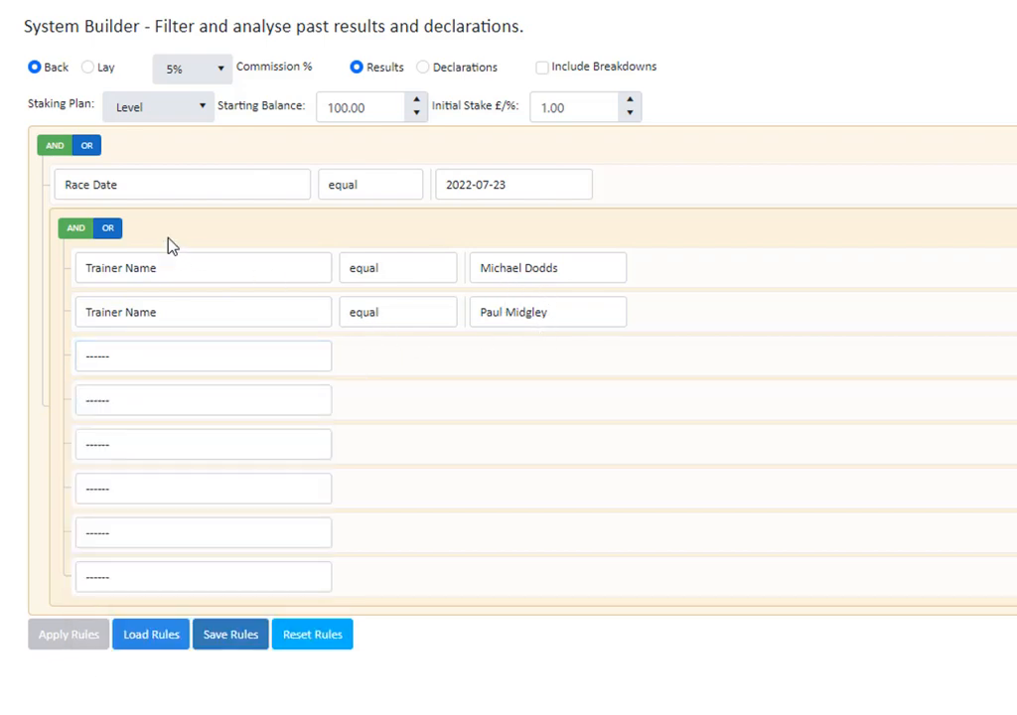
pyautogui.click(1013, 356)
pyautogui.click(1013, 356)
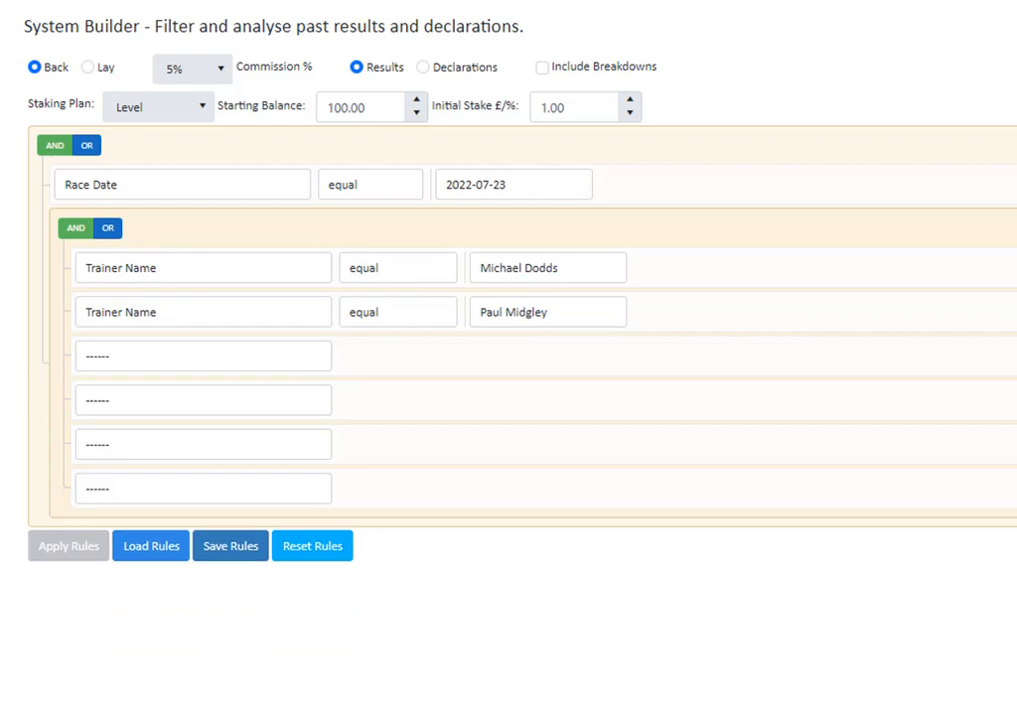
pyautogui.click(1013, 356)
pyautogui.click(1013, 355)
pyautogui.click(1013, 355)
pyautogui.click(1013, 356)
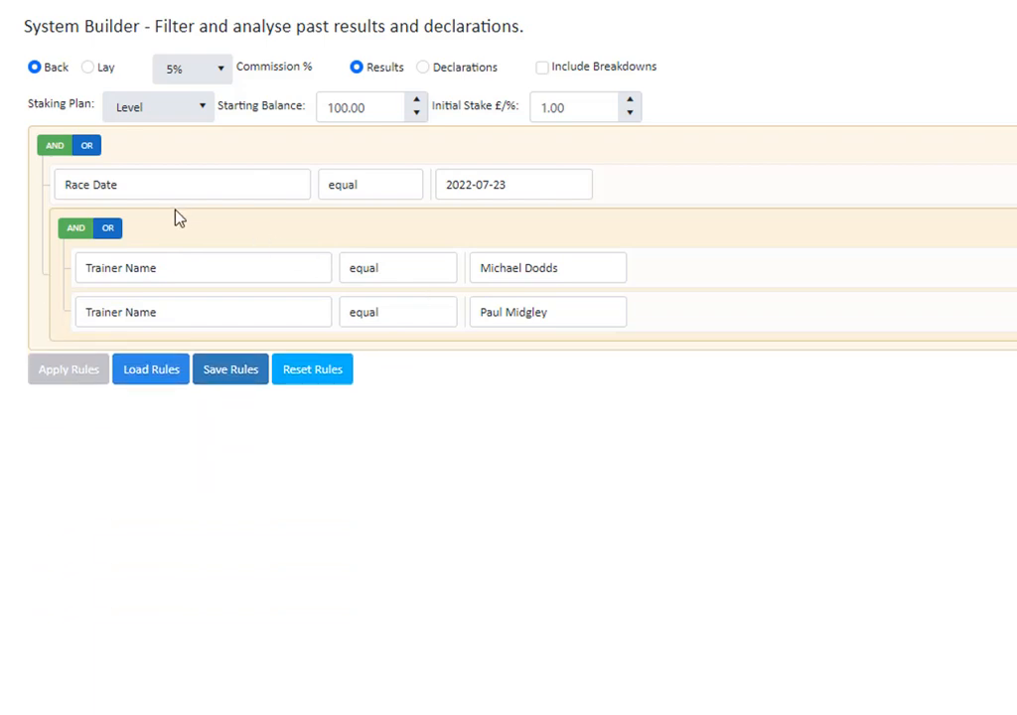
# - Switch the trainer group's condition to OR and apply the rules
pyautogui.click(76, 228)
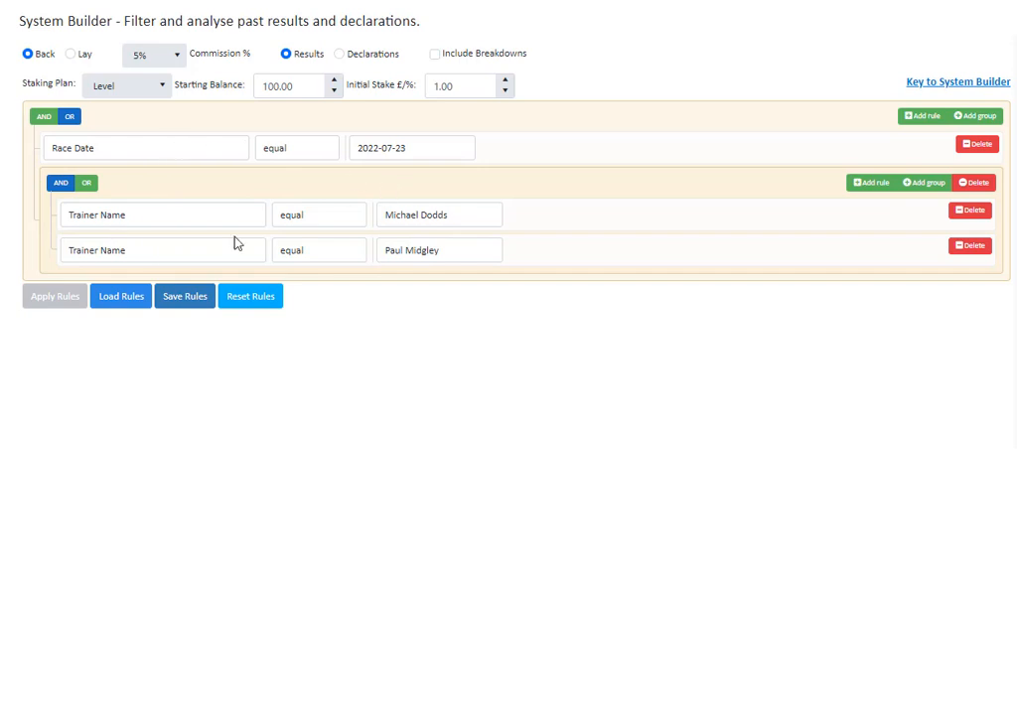
pyautogui.click(59, 302)
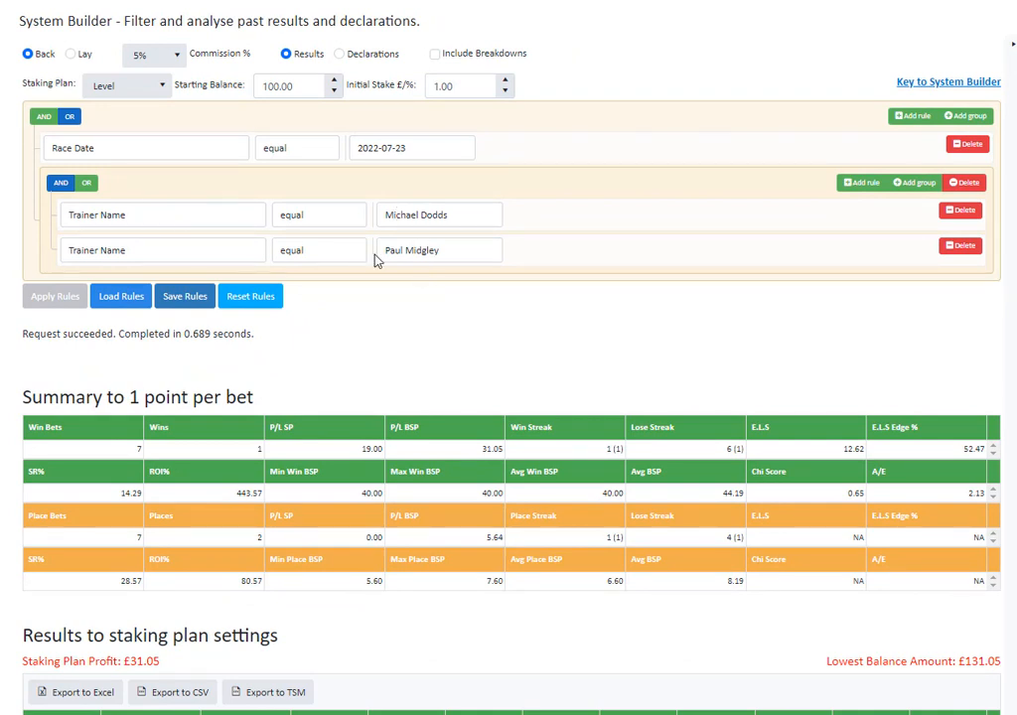
# - Delete the nested trainer group and add a Trainer Name rule beneath the Race Date rule
pyautogui.click(965, 183)
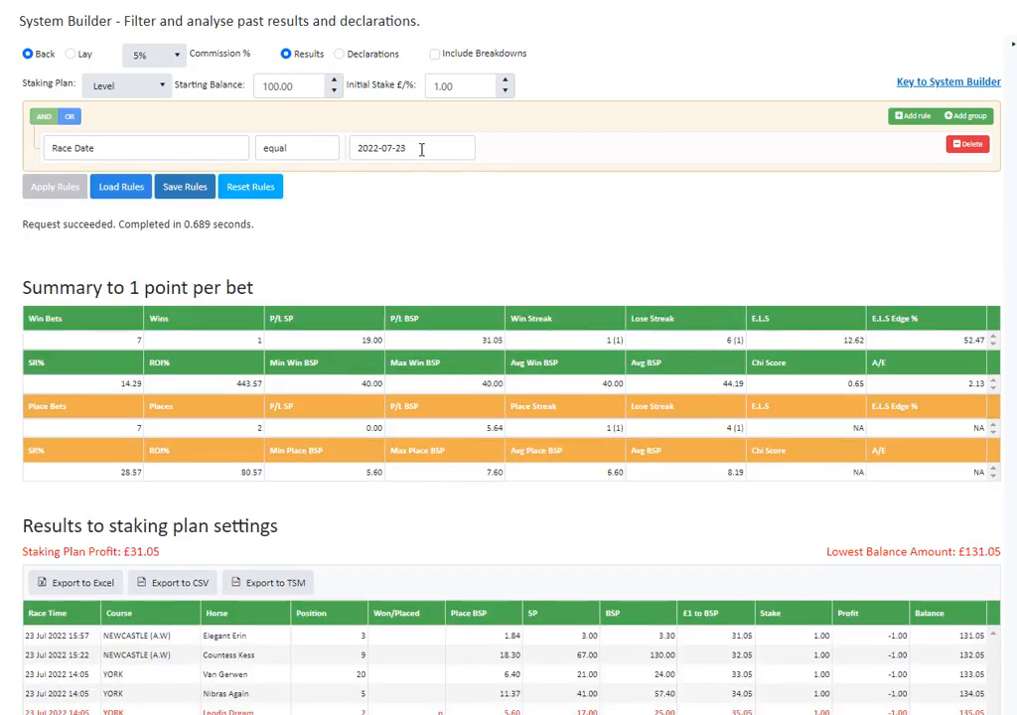
pyautogui.click(912, 132)
pyautogui.click(239, 186)
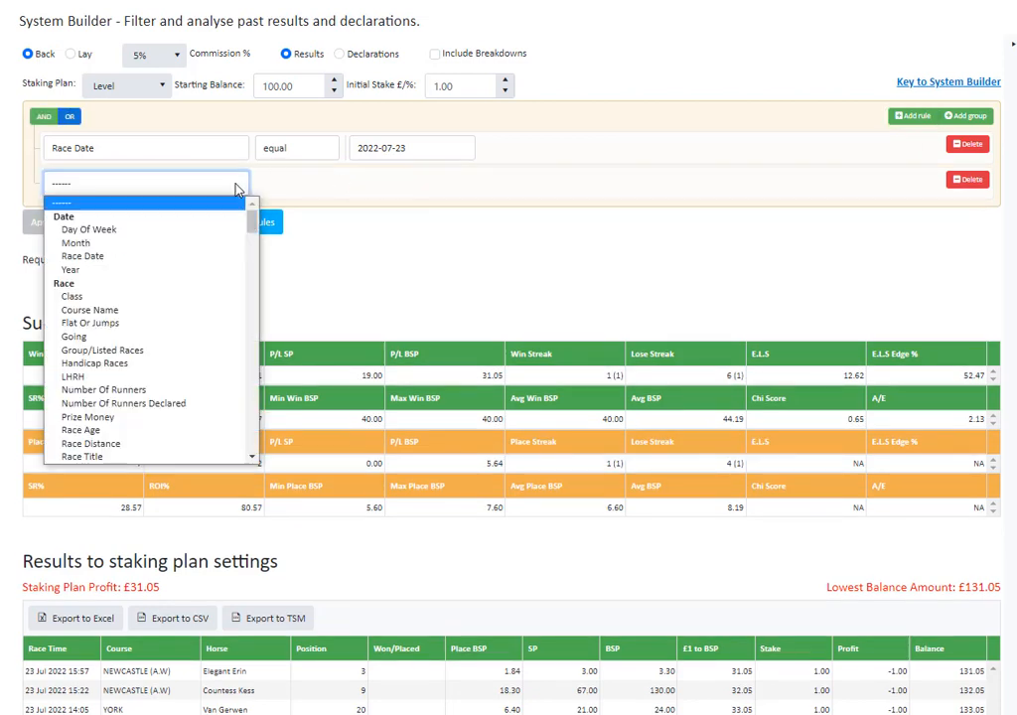
pyautogui.moveTo(254, 239); pyautogui.dragTo(252, 385)
pyautogui.click(217, 411)
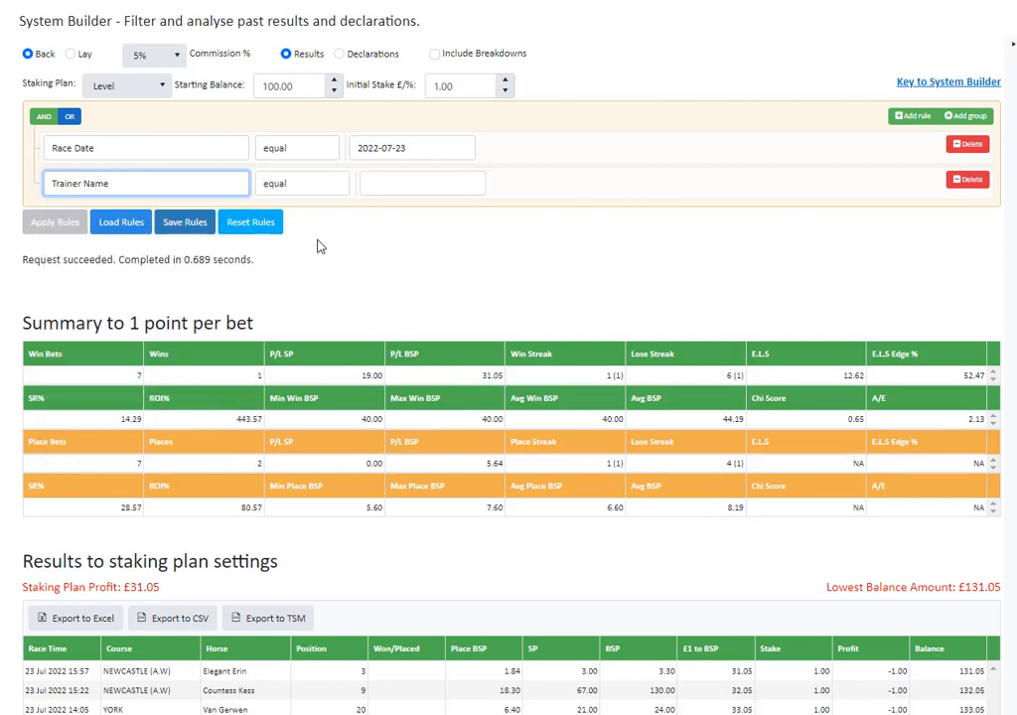
pyautogui.click(324, 190)
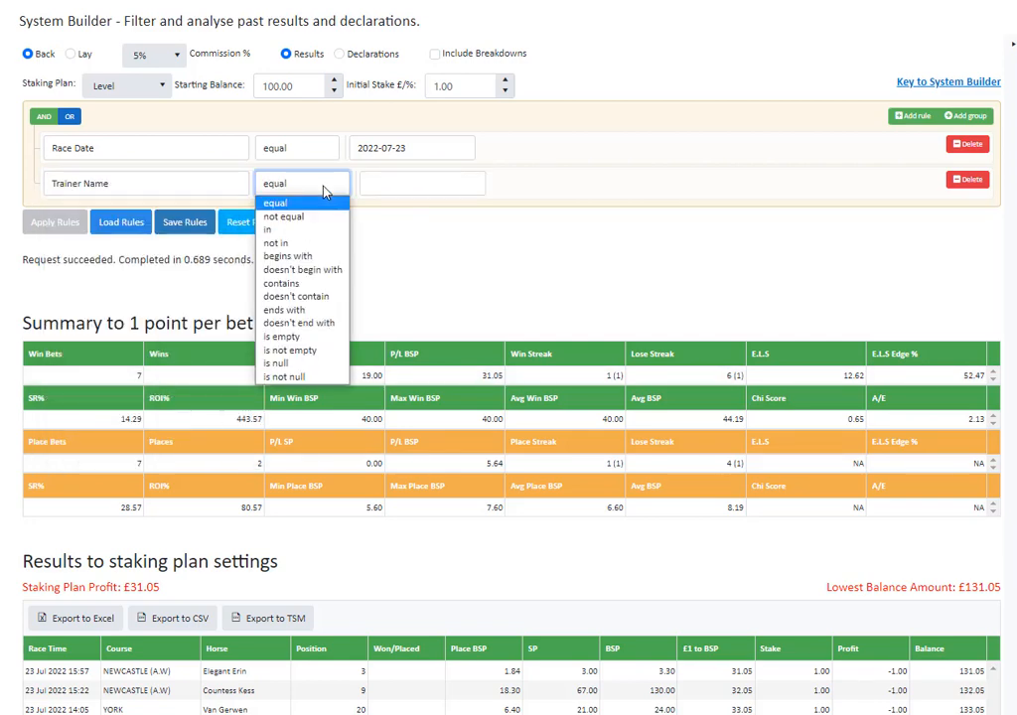
pyautogui.click(323, 191)
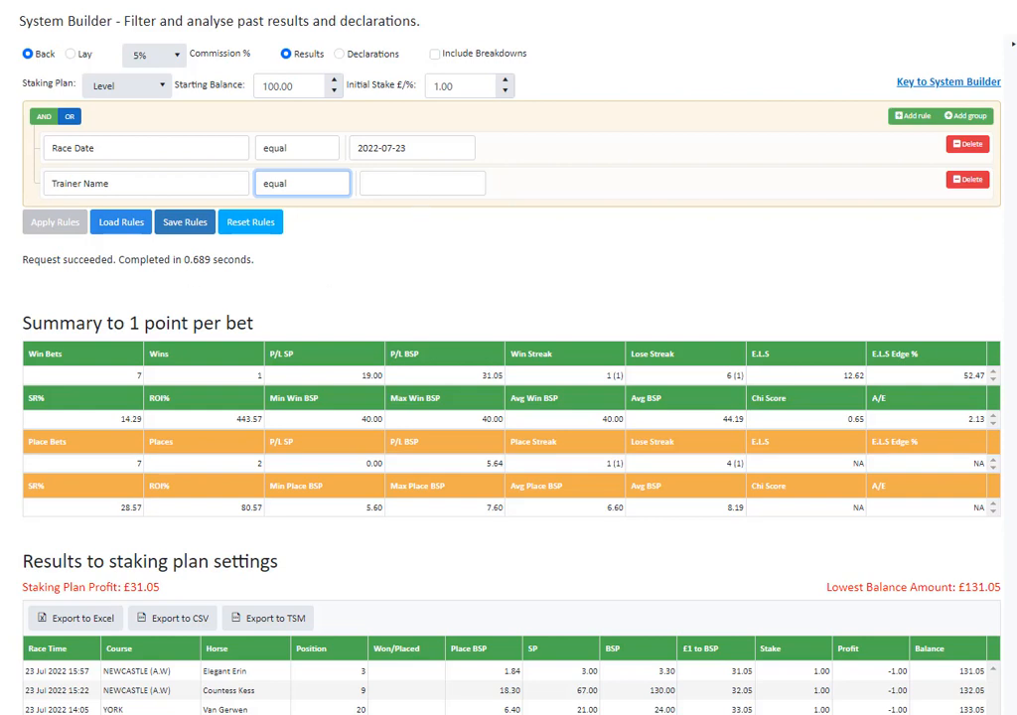
# - Switch to Notepad and append Michael Dodds and Richard Fahey, separated by commas without spaces, to the trainer list
pyautogui.moveTo(1, 203)
pyautogui.click(74, 349)
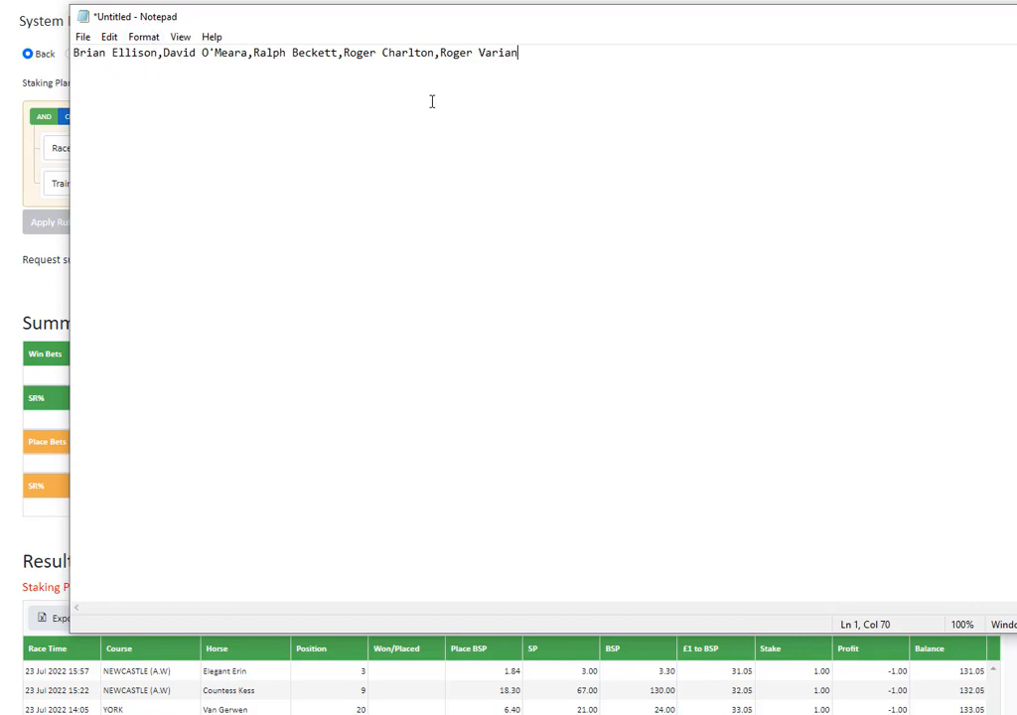
pyautogui.hotkey('alt', 'Tab')
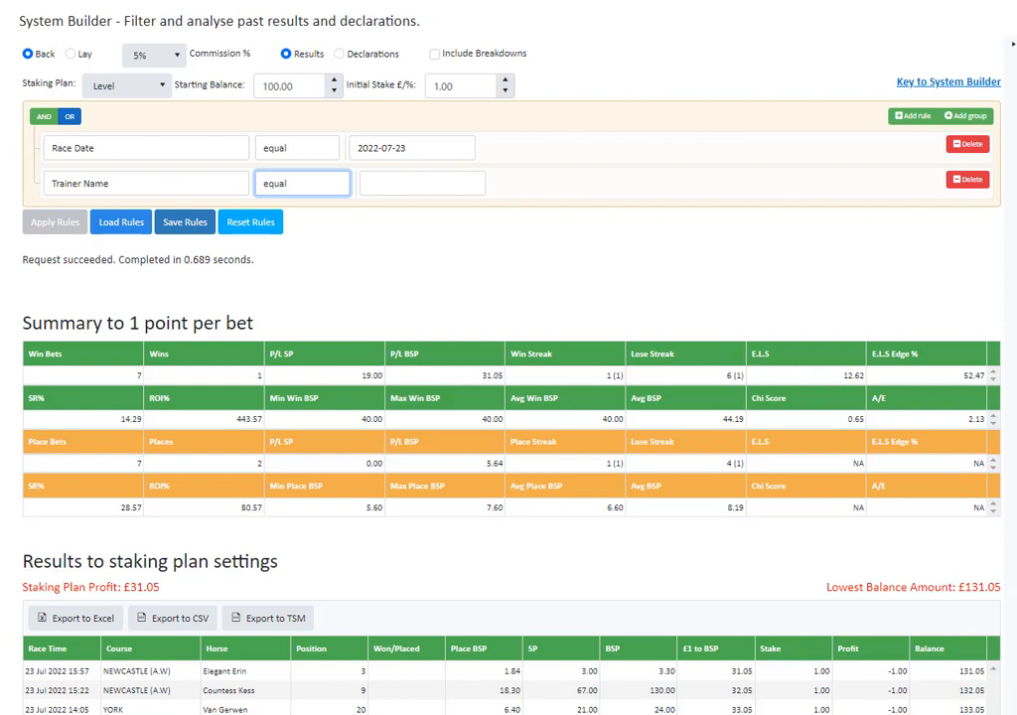
pyautogui.moveTo(2, 159)
pyautogui.click(74, 356)
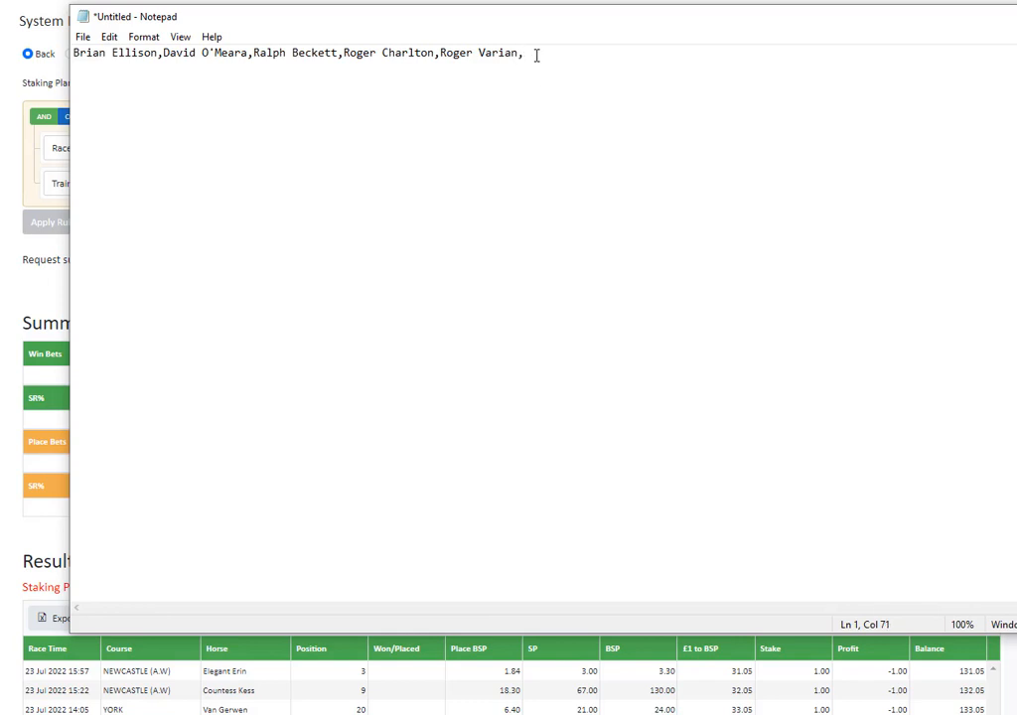
pyautogui.write('Michael Dodds,R')
pyautogui.write('ichard Fahey')
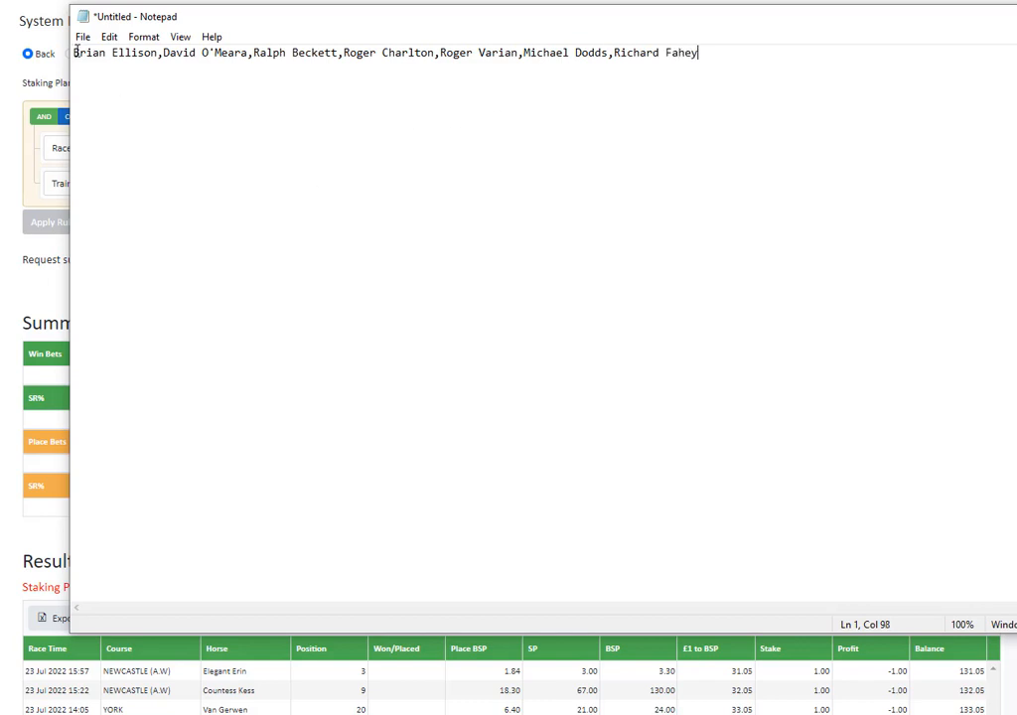
# - Copy the whole comma-separated trainer list from Notepad into the System Builder's Trainer Name rule and set that rule's operator to in
pyautogui.moveTo(75, 50); pyautogui.dragTo(701, 52)
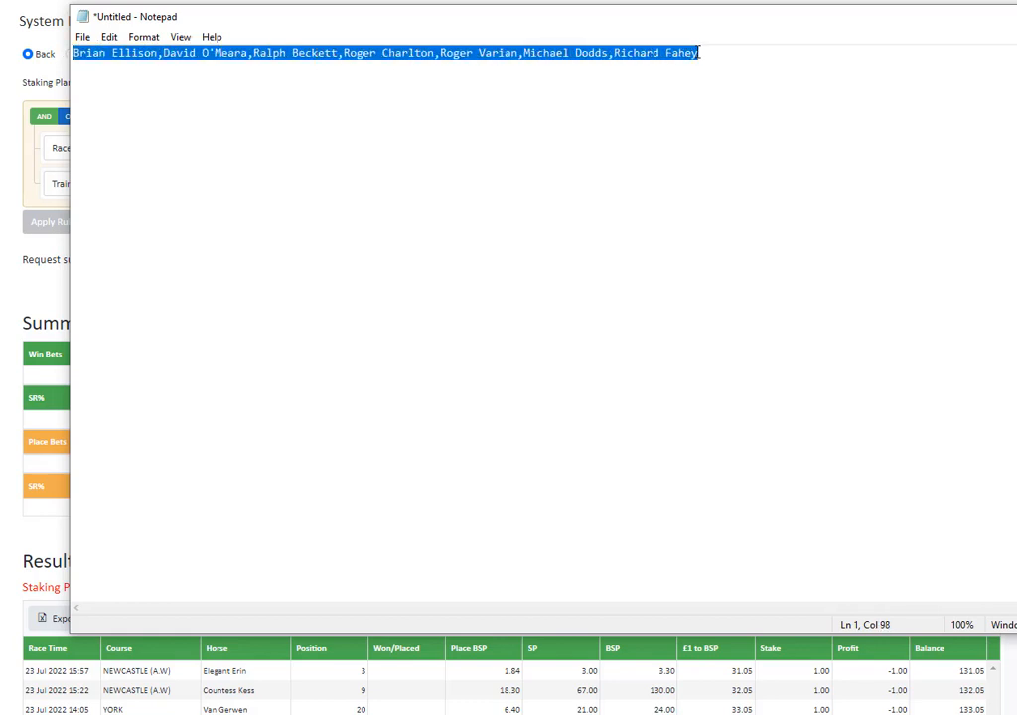
pyautogui.click(1015, 17)
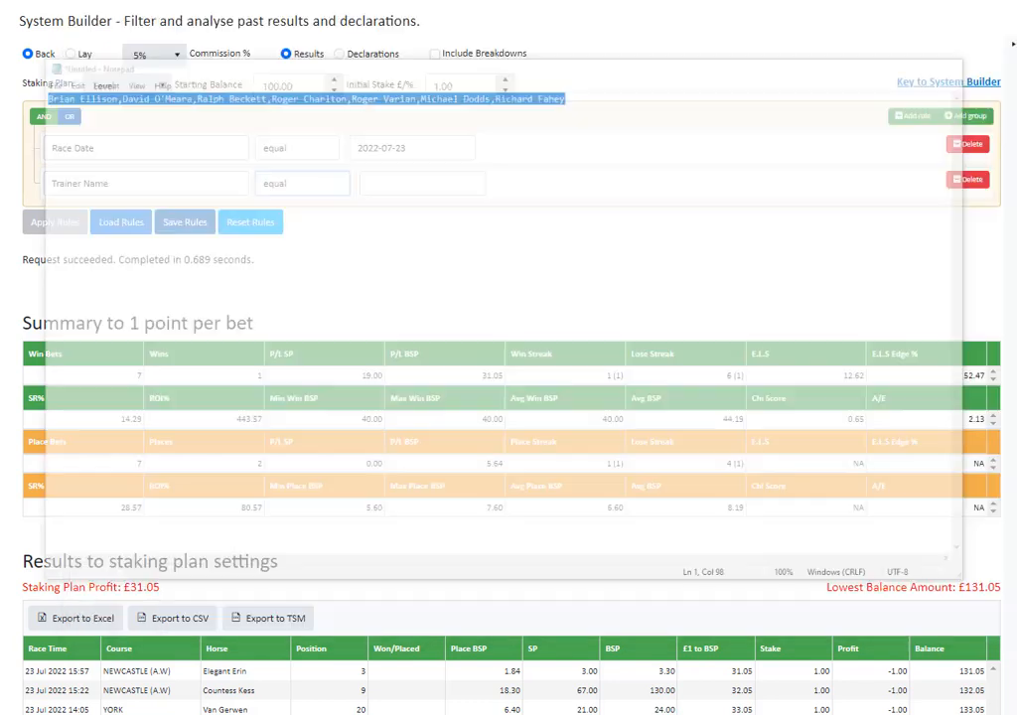
pyautogui.click(403, 181)
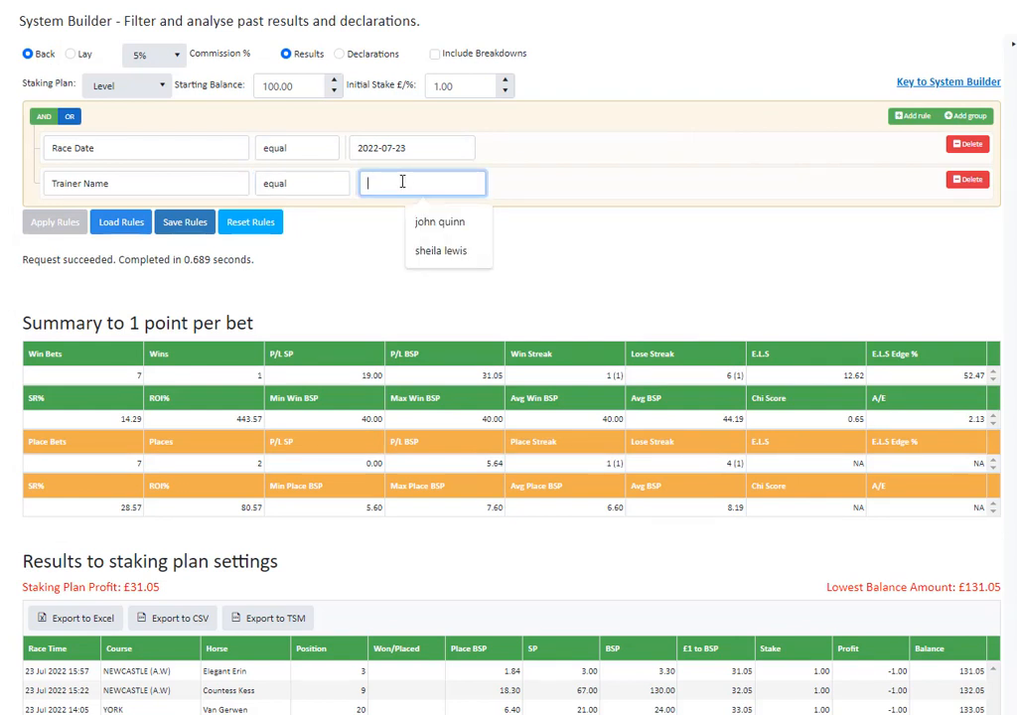
pyautogui.hotkey('ctrl', 'v')
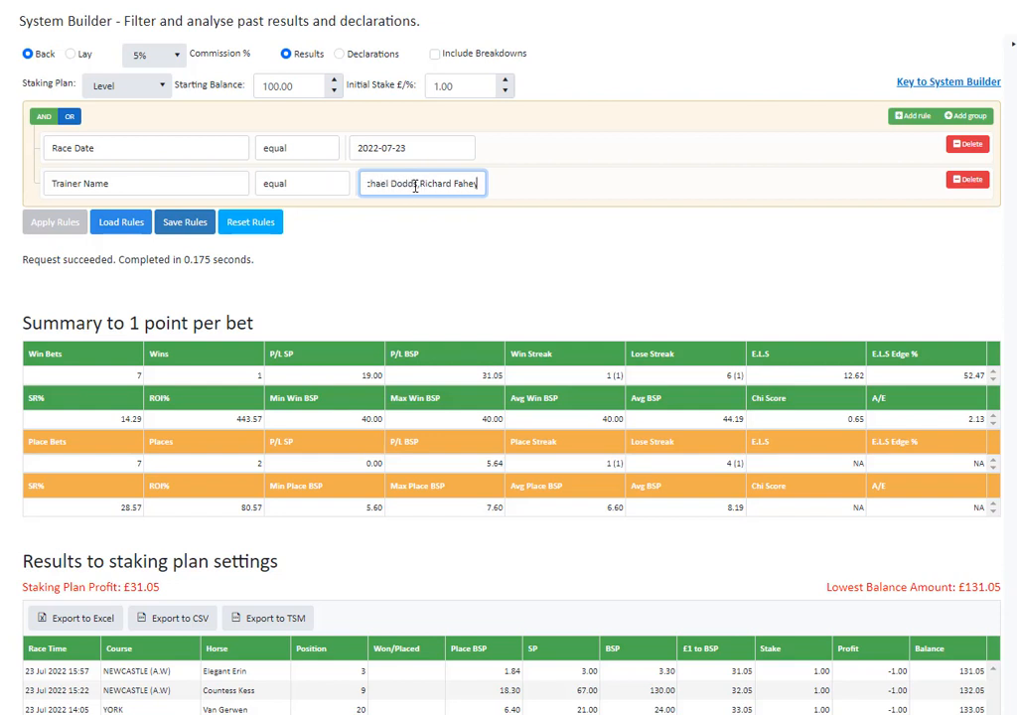
pyautogui.click(340, 188)
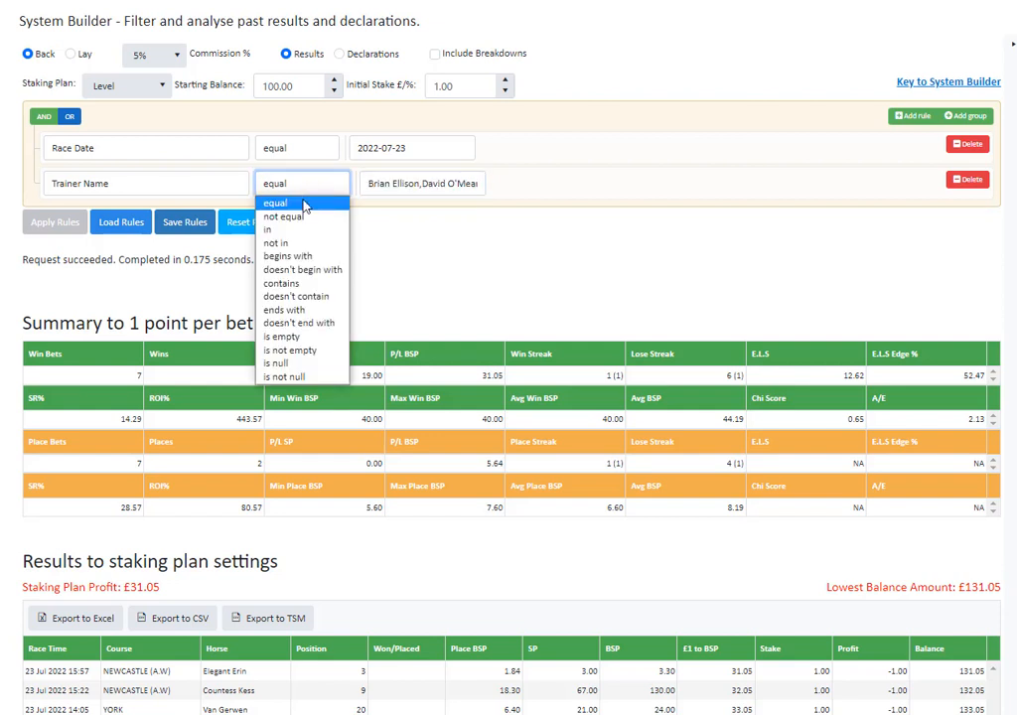
pyautogui.click(300, 230)
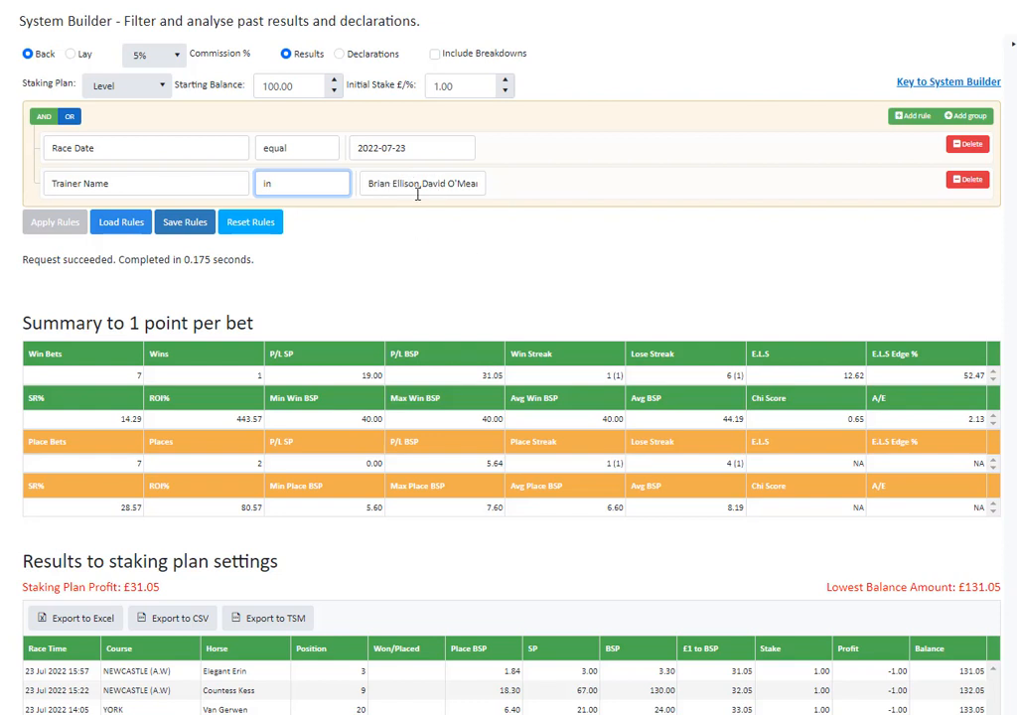
# - Try the not in operator on the Trainer Name rule and set it back to in
pyautogui.click(300, 188)
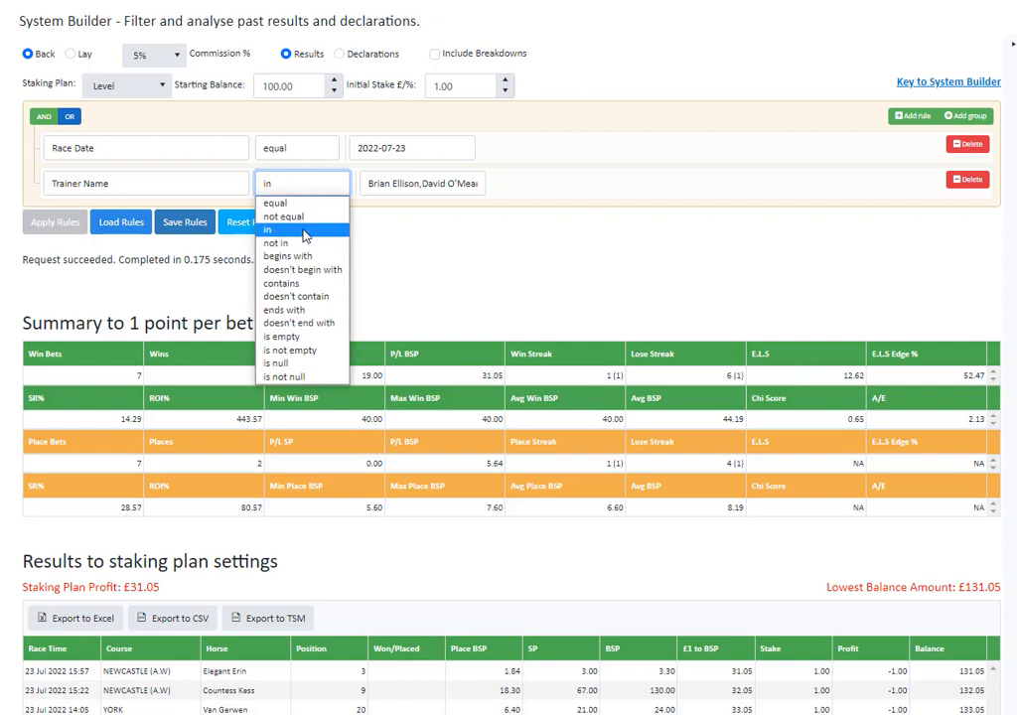
pyautogui.click(298, 241)
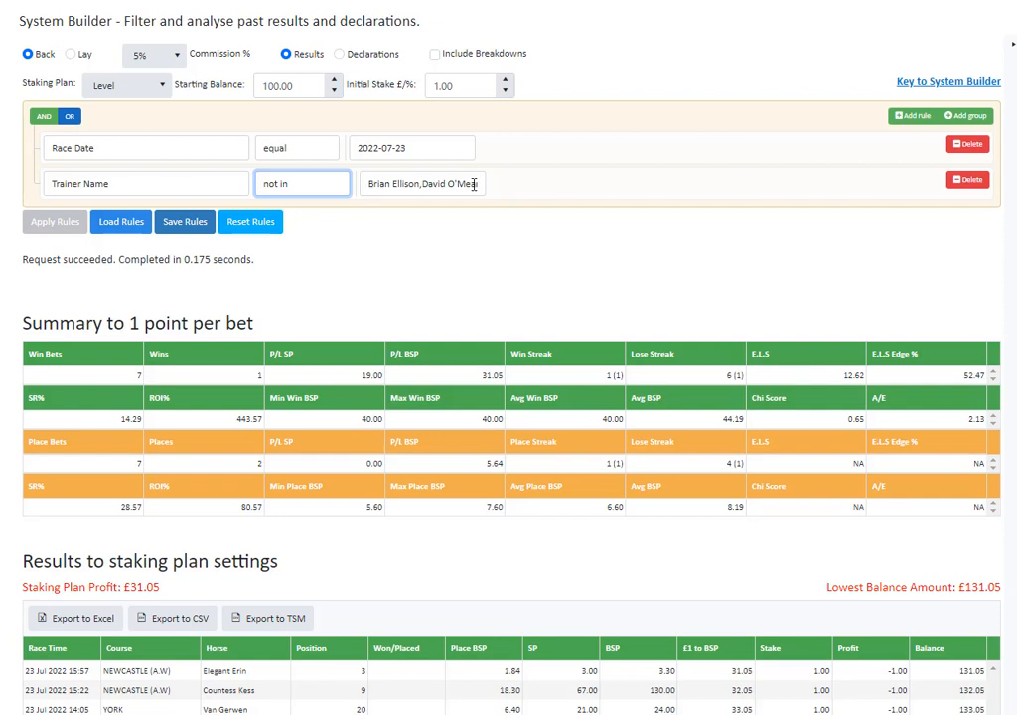
pyautogui.click(300, 184)
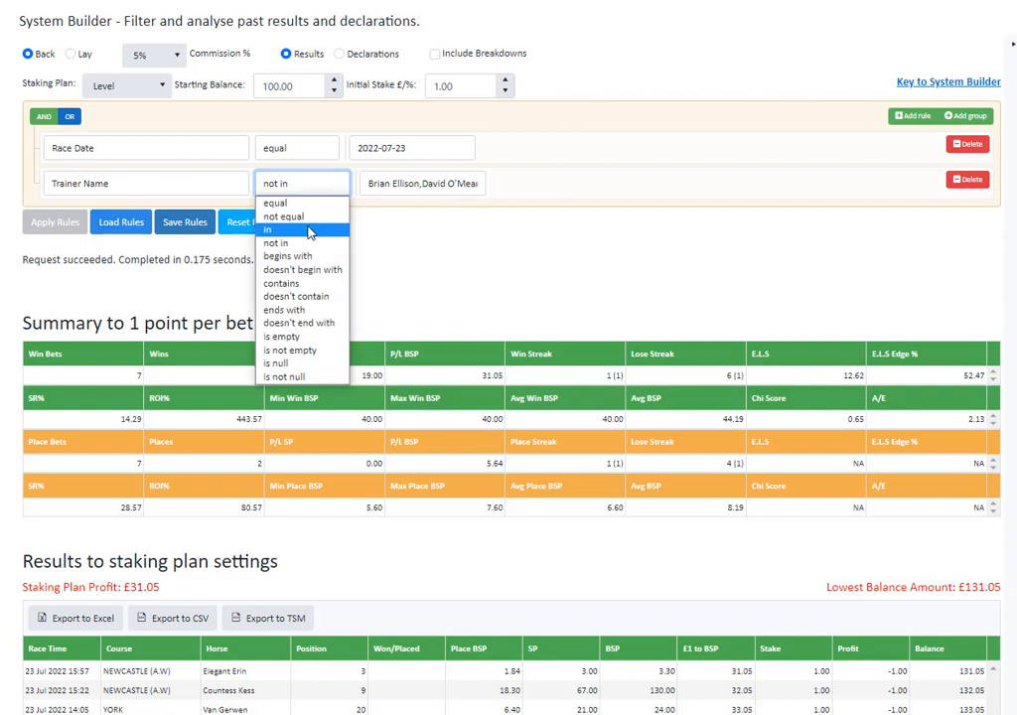
pyautogui.click(298, 229)
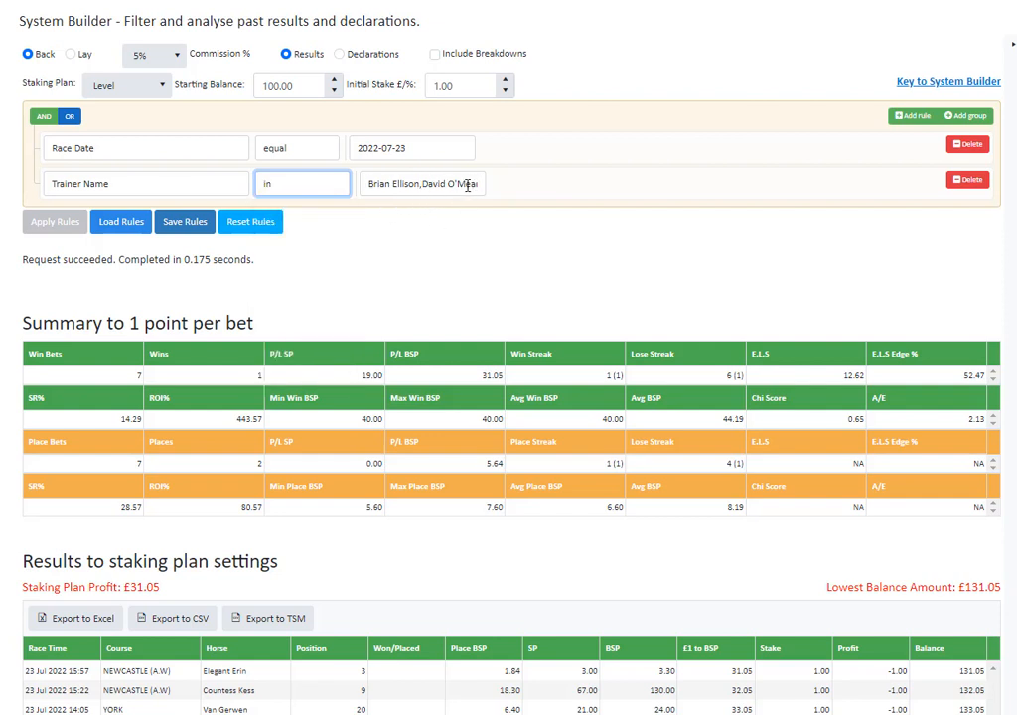